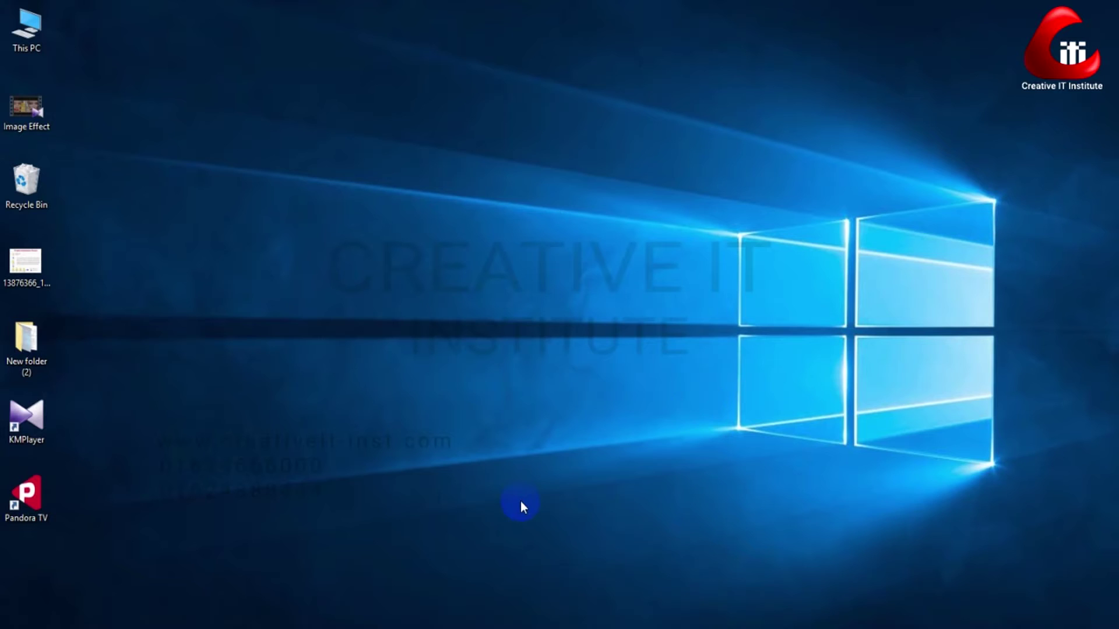
- Create a new Untitled-1 document using the Default Photoshop Size preset (7x5 in, 300 ppi)
{"action": "left_click", "coordinate": [362, 628]}
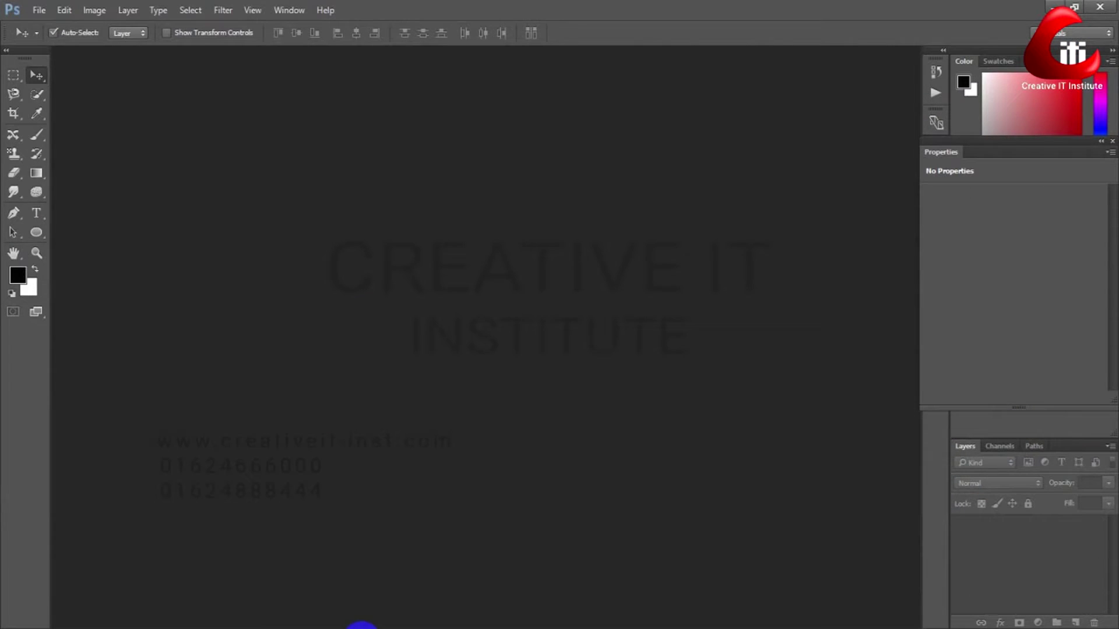
{"action": "left_click", "coordinate": [41, 17]}
{"action": "left_click", "coordinate": [50, 32]}
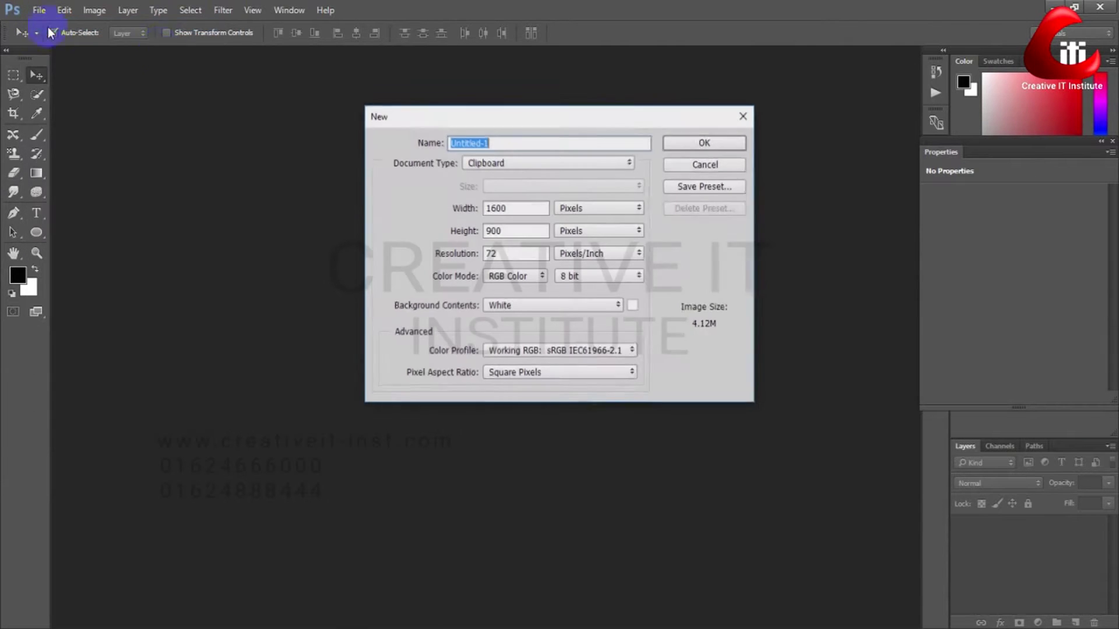
{"action": "left_click", "coordinate": [566, 165]}
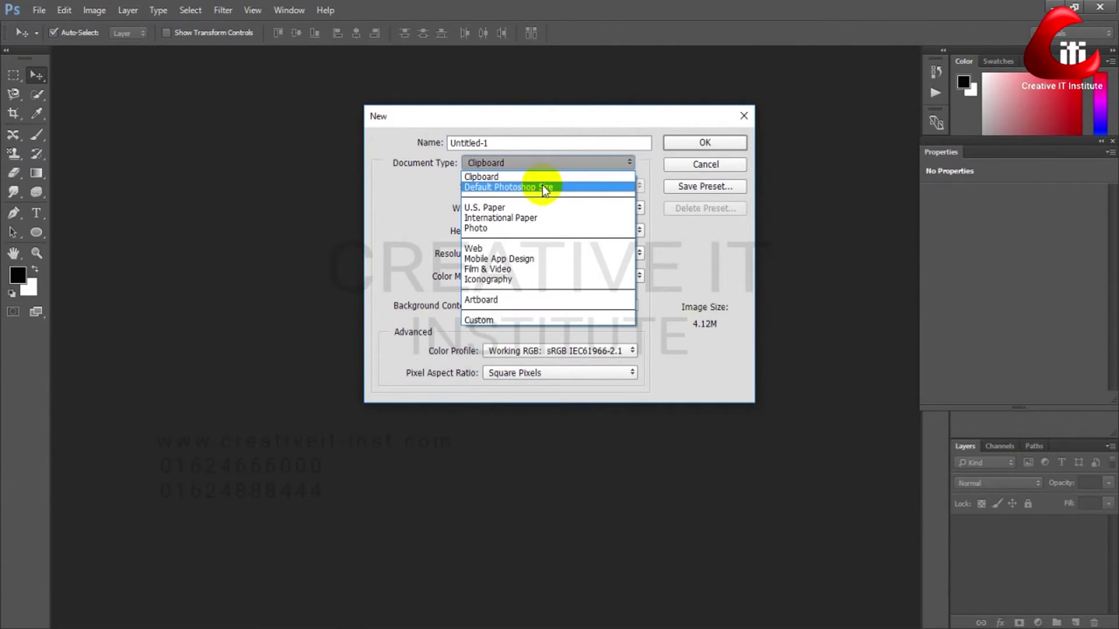
{"action": "left_click", "coordinate": [542, 185]}
{"action": "left_click", "coordinate": [705, 142]}
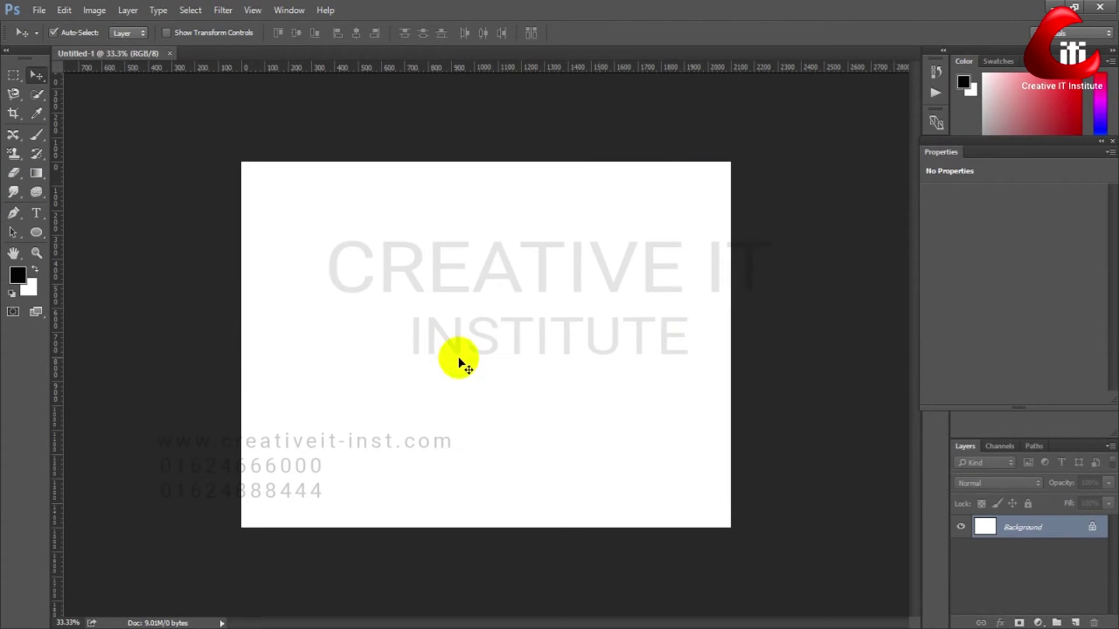
{"action": "left_click", "coordinate": [35, 213]}
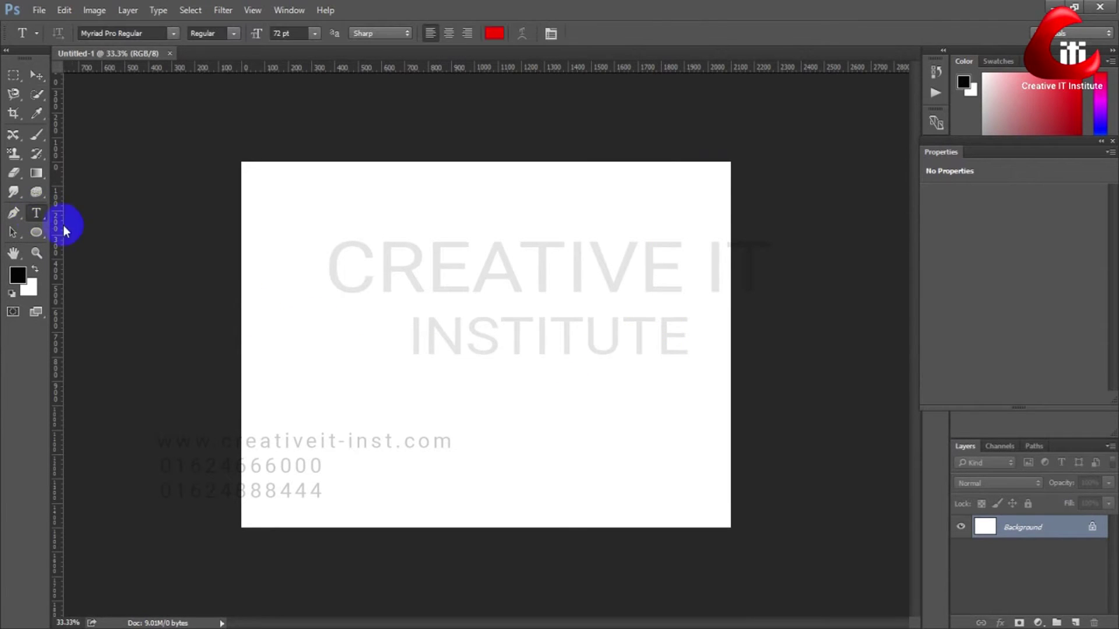
- Type red 'CREATIVE IT' near the canvas centre and nudge it slightly left and up
{"action": "left_click", "coordinate": [294, 361]}
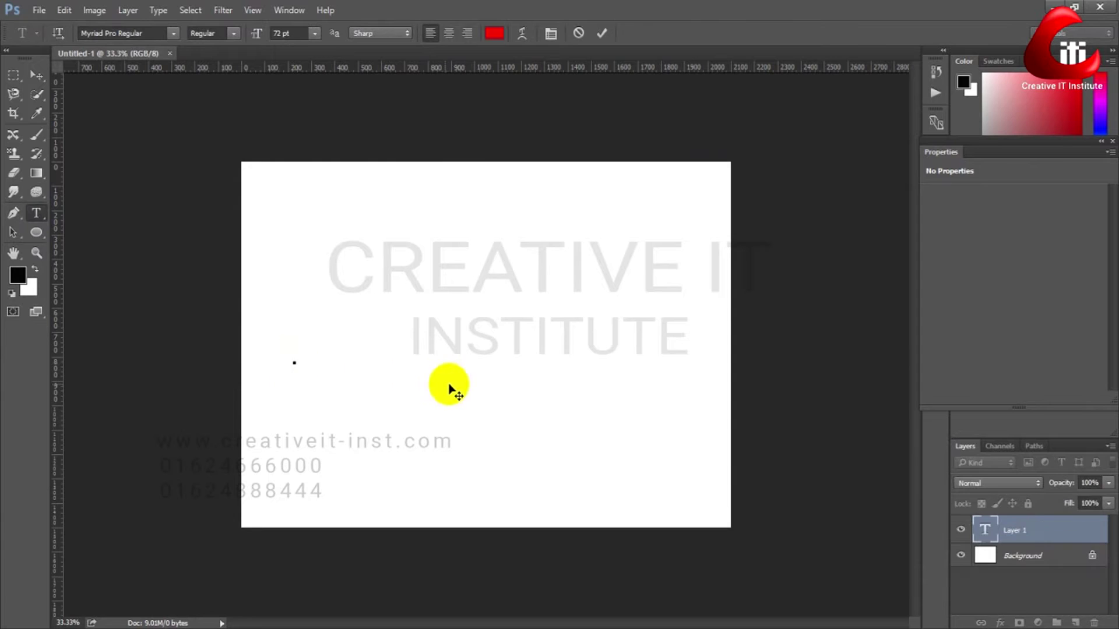
{"action": "type", "text": "CR"}
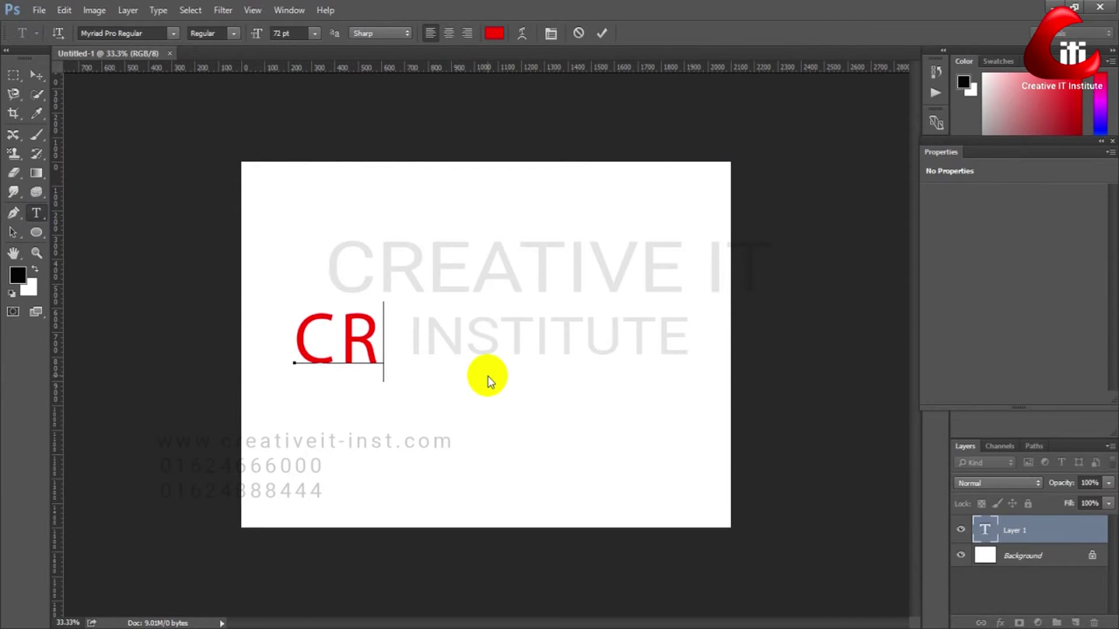
{"action": "type", "text": "EATI"}
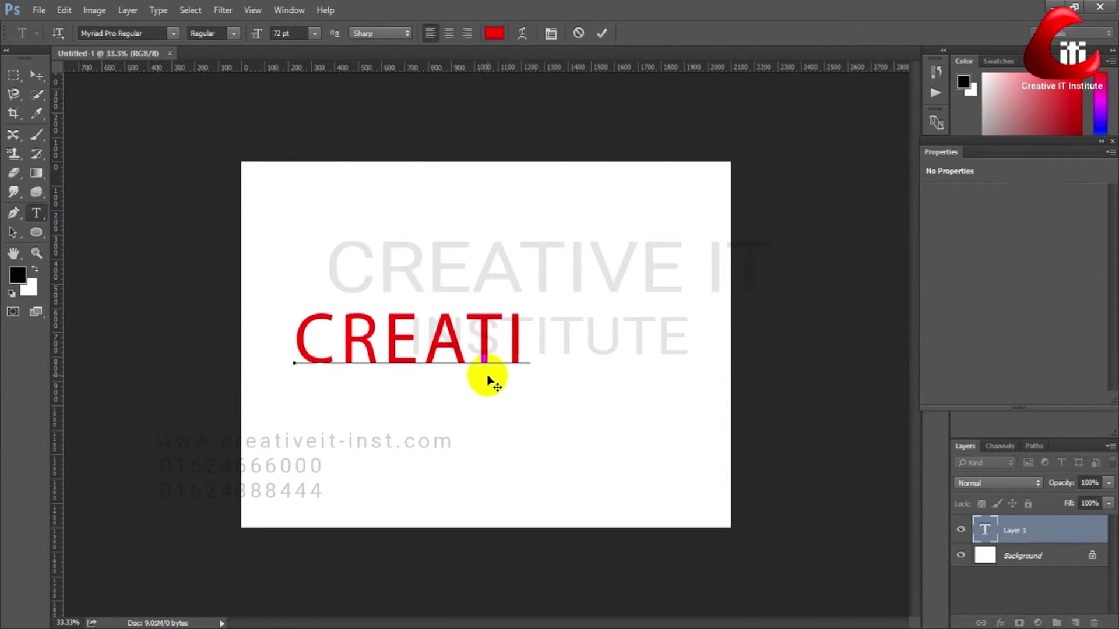
{"action": "type", "text": "VE "}
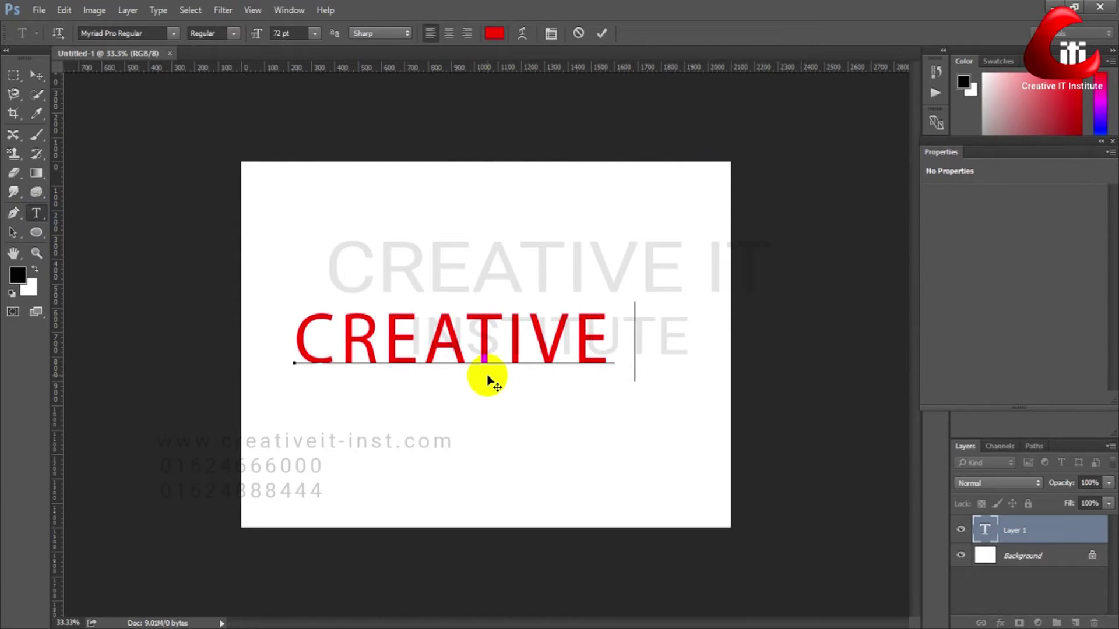
{"action": "type", "text": "IT"}
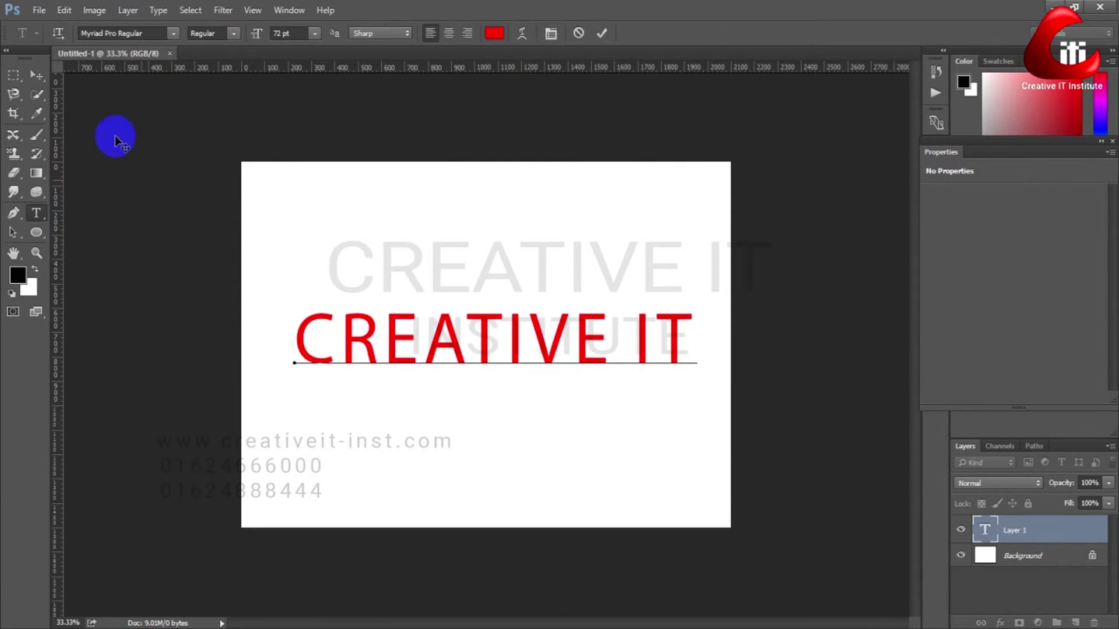
{"action": "left_click", "coordinate": [36, 74]}
{"action": "left_click_drag", "start_coordinate": [492, 338], "coordinate": [484, 335]}
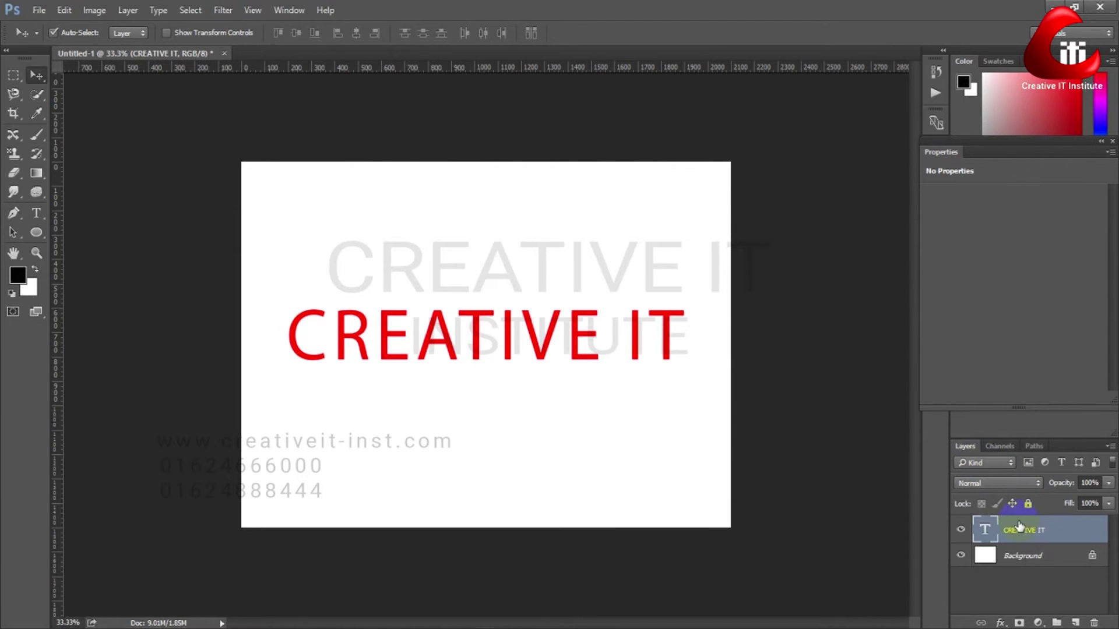
- Make a work path from the CREATIVE IT type layer's letter outlines
{"action": "right_click", "coordinate": [1042, 530]}
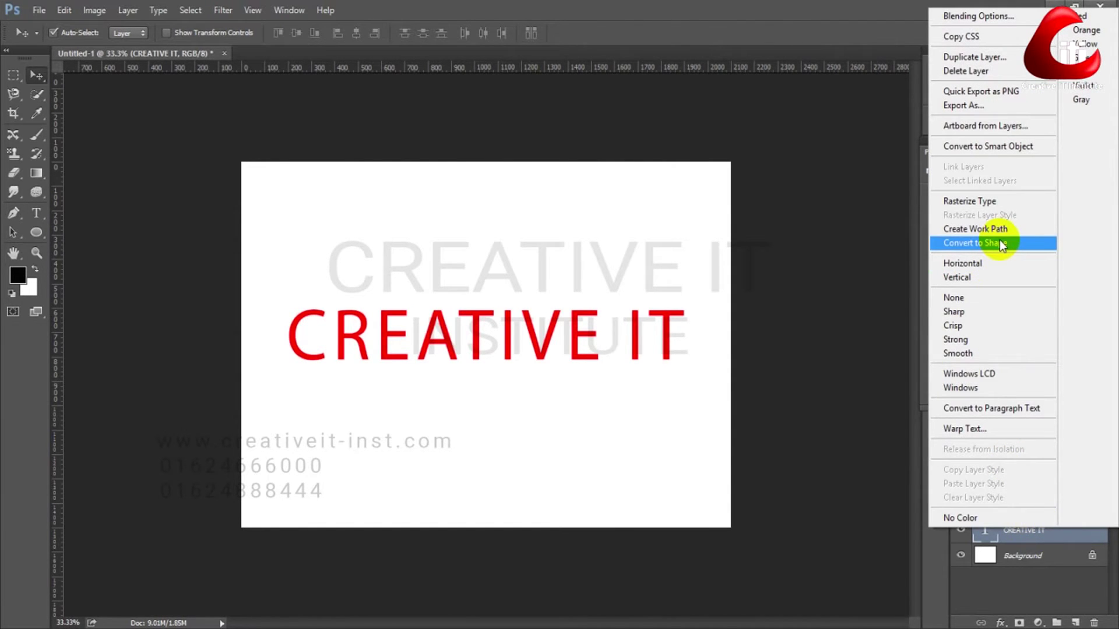
{"action": "left_click", "coordinate": [1024, 229]}
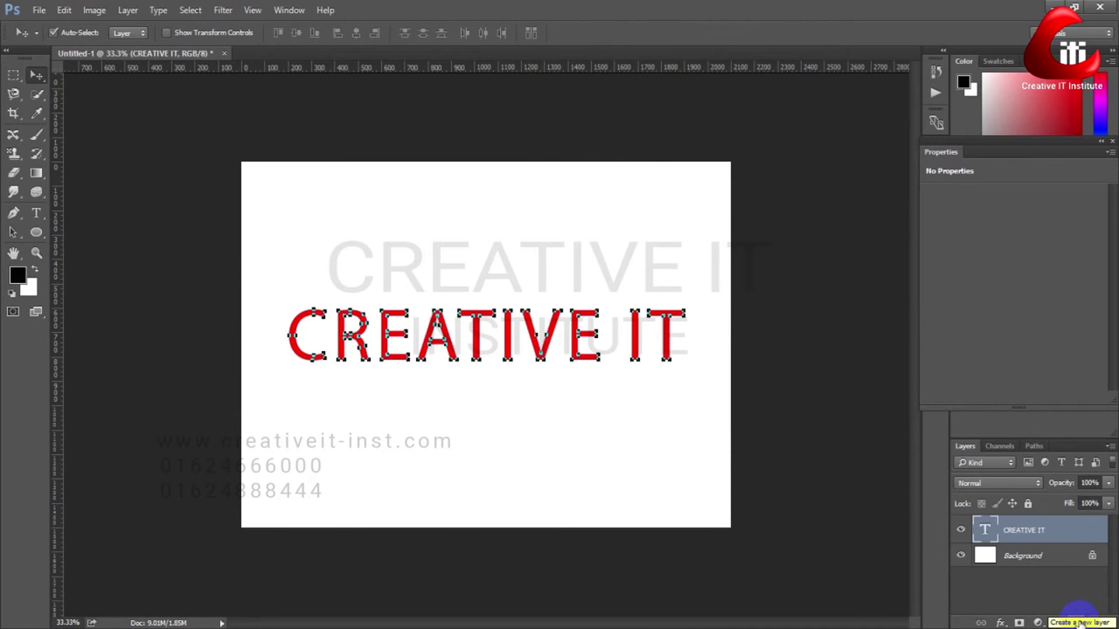
- On a new Layer 1, render Multiple Flames Path Directed flames with width 24 along the path
{"action": "left_click", "coordinate": [1078, 623]}
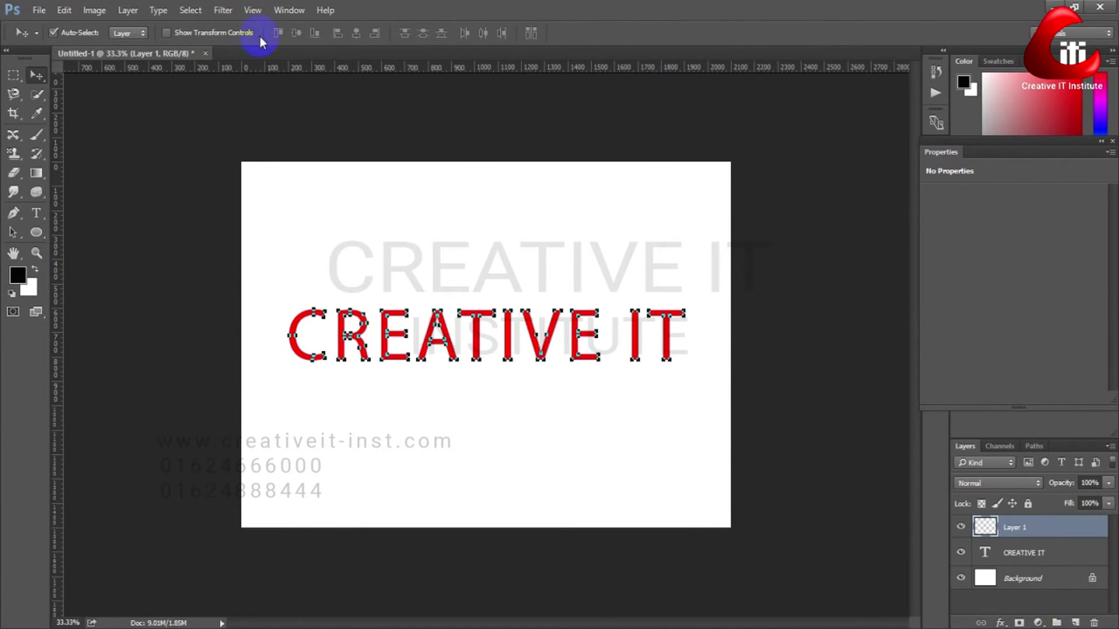
{"action": "left_click", "coordinate": [223, 10]}
{"action": "mouse_move", "coordinate": [235, 241]}
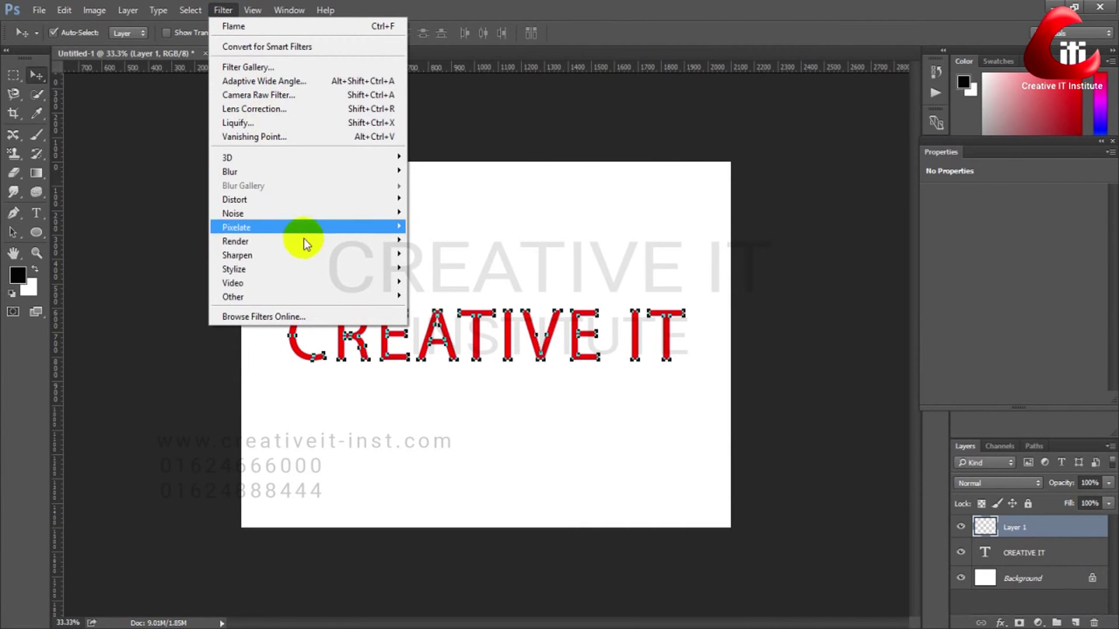
{"action": "left_click", "coordinate": [431, 240]}
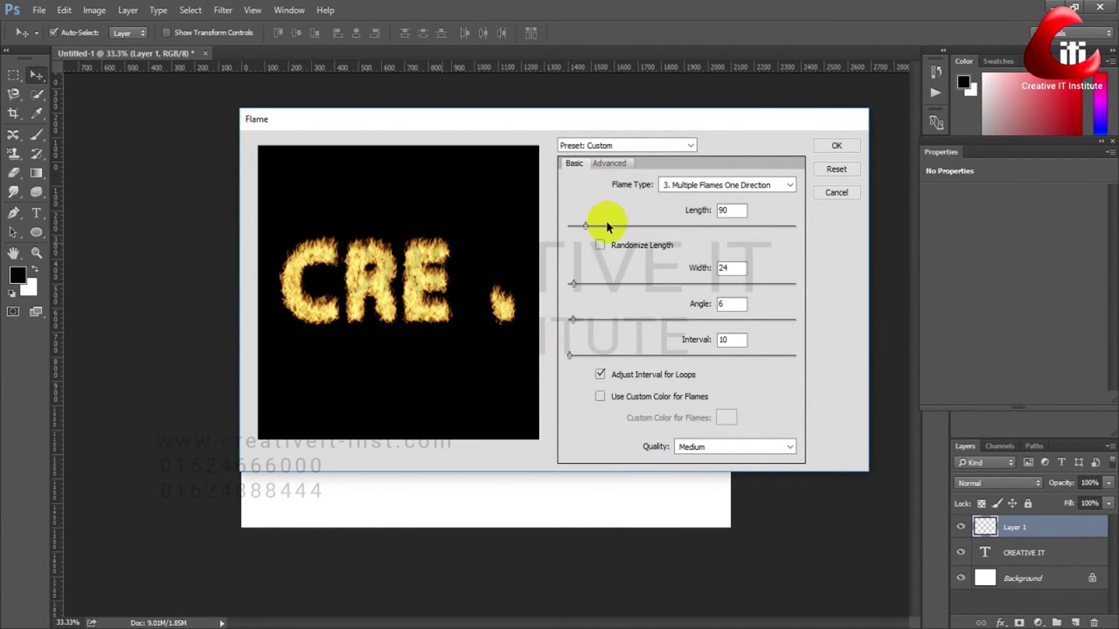
{"action": "left_click_drag", "start_coordinate": [585, 226], "coordinate": [570, 228]}
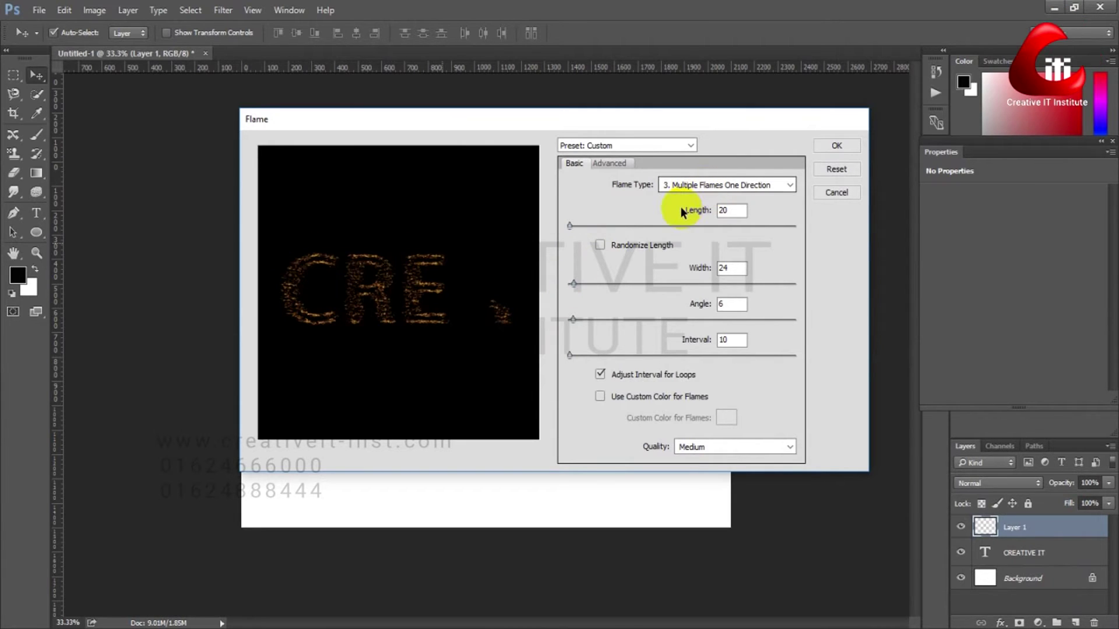
{"action": "left_click", "coordinate": [699, 187]}
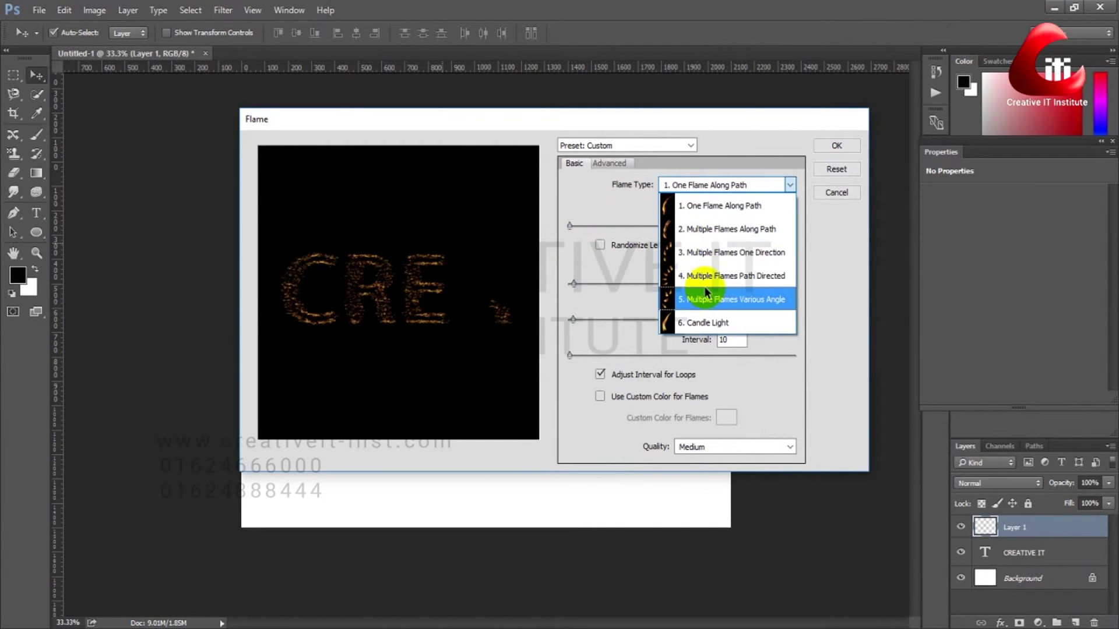
{"action": "left_click", "coordinate": [708, 279]}
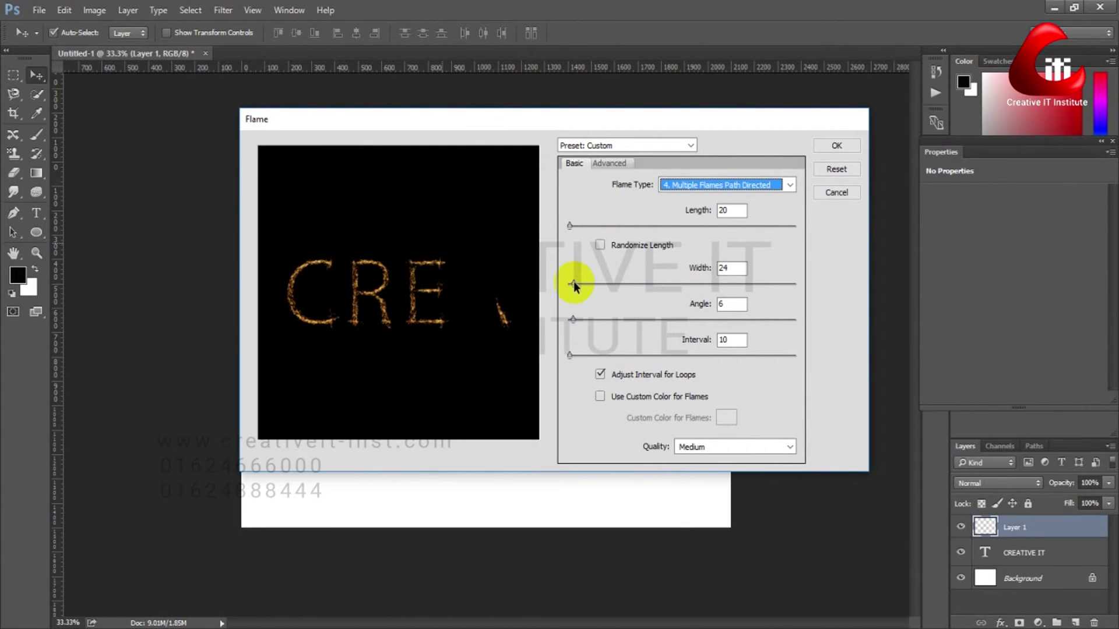
{"action": "left_click_drag", "start_coordinate": [573, 283], "coordinate": [570, 283]}
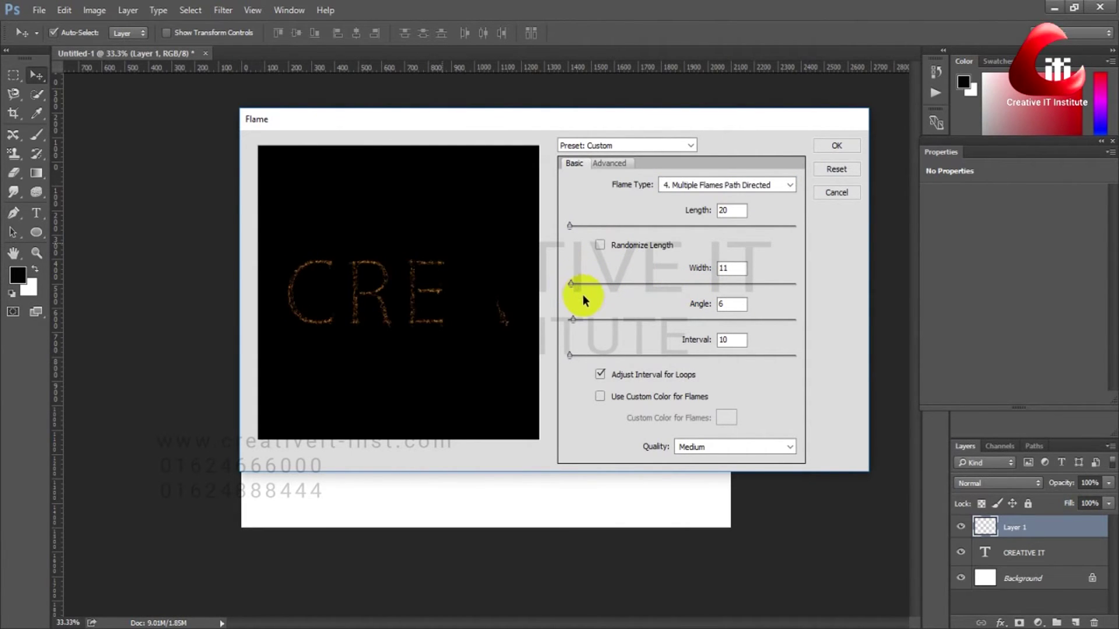
{"action": "left_click_drag", "start_coordinate": [571, 284], "coordinate": [575, 286]}
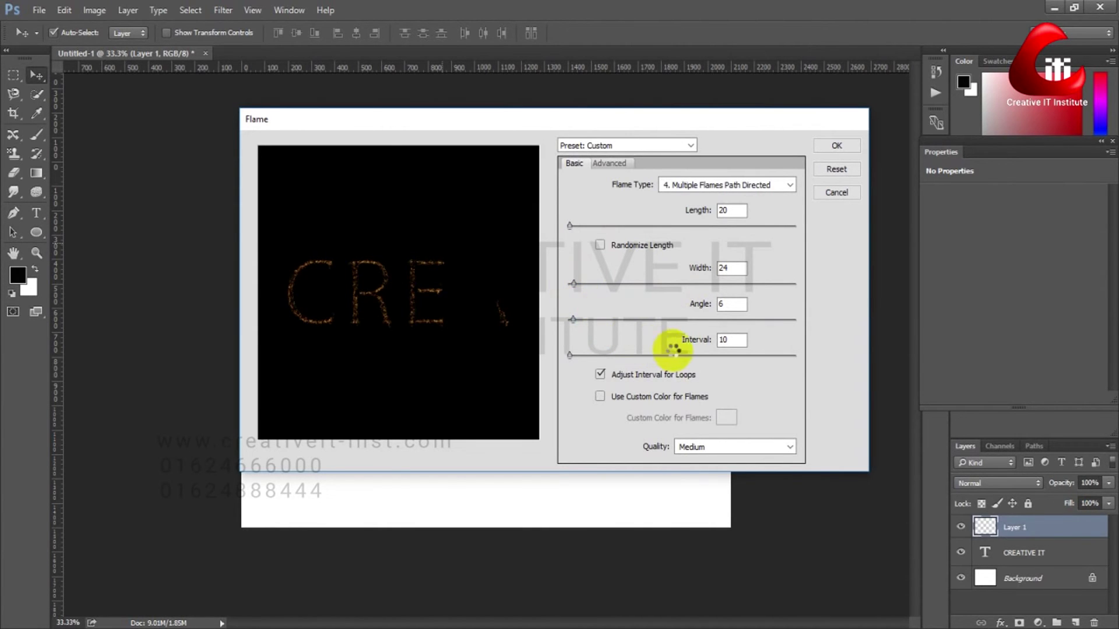
{"action": "left_click", "coordinate": [847, 152]}
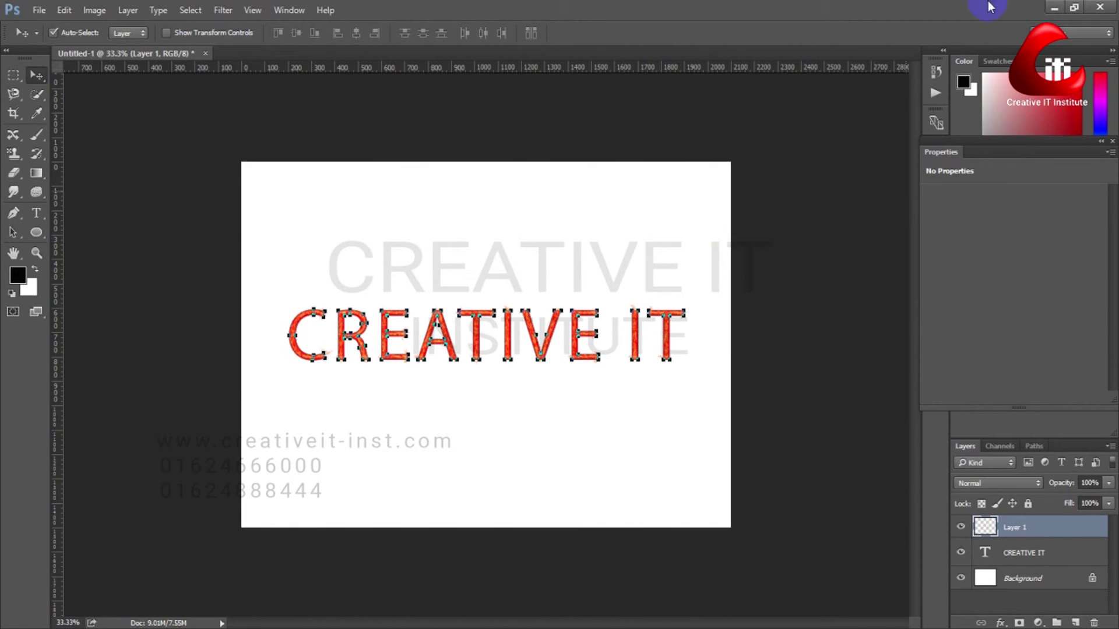
- Delete the CREATIVE IT type layer and select the flame Layer 1
{"action": "left_click", "coordinate": [932, 539]}
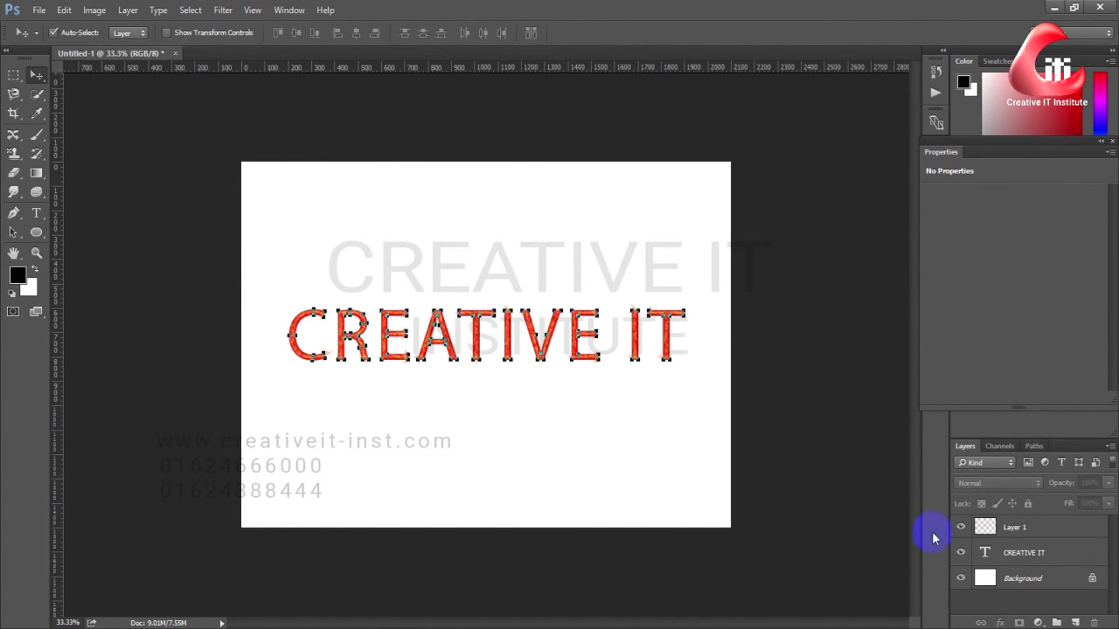
{"action": "left_click", "coordinate": [1024, 555]}
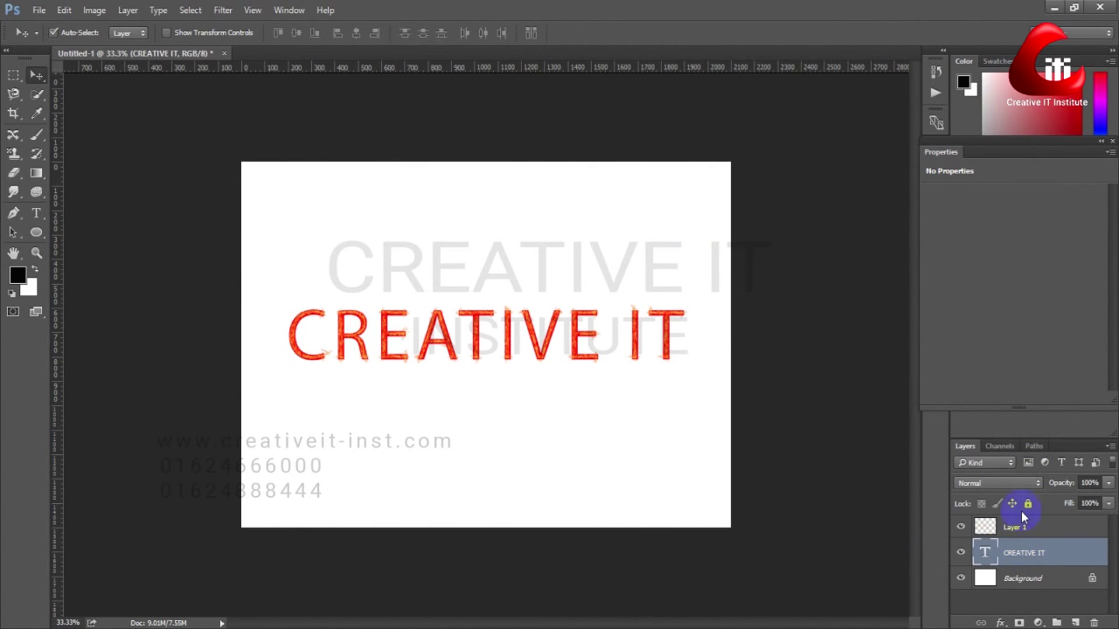
{"action": "key", "text": "Delete"}
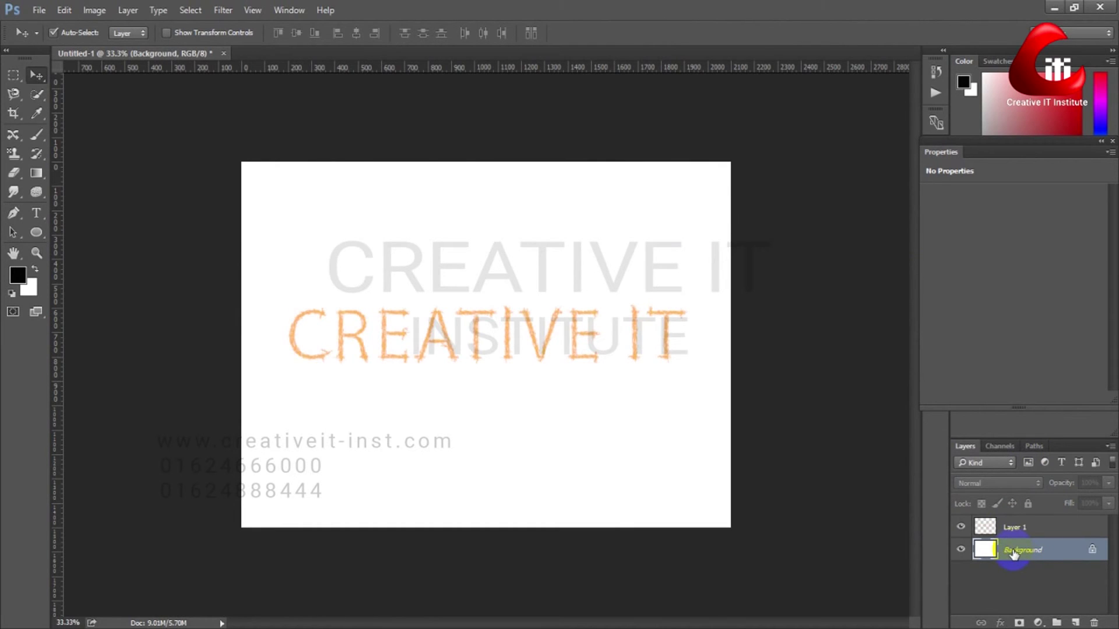
{"action": "left_click", "coordinate": [1023, 534]}
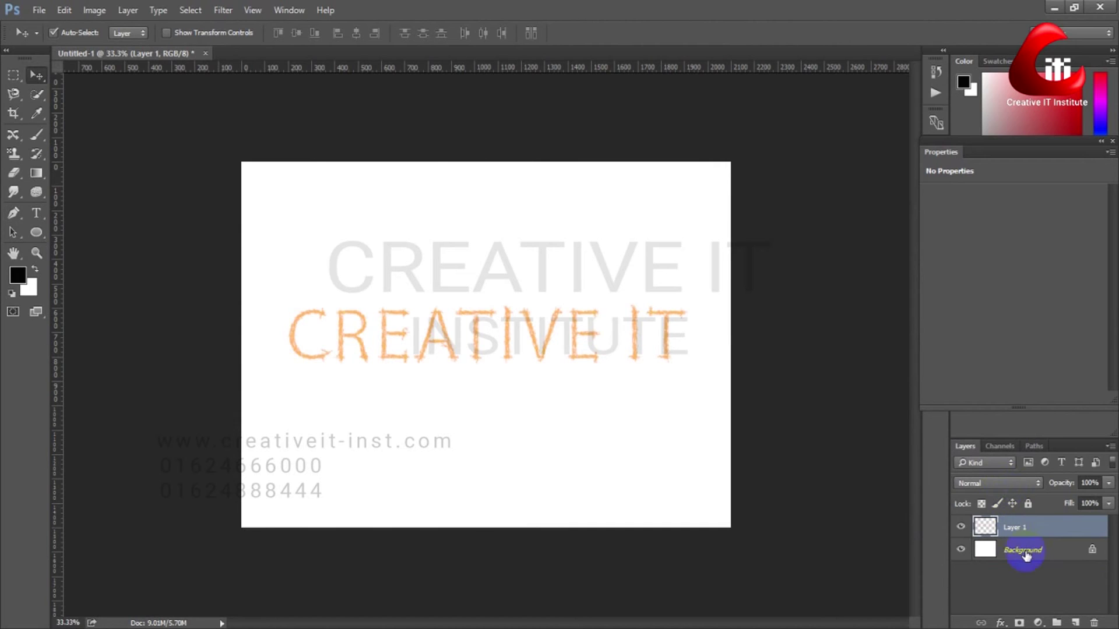
- Preview Soft Light and Hard Light on Layer 1, then return it to Normal
{"action": "left_click", "coordinate": [1009, 483]}
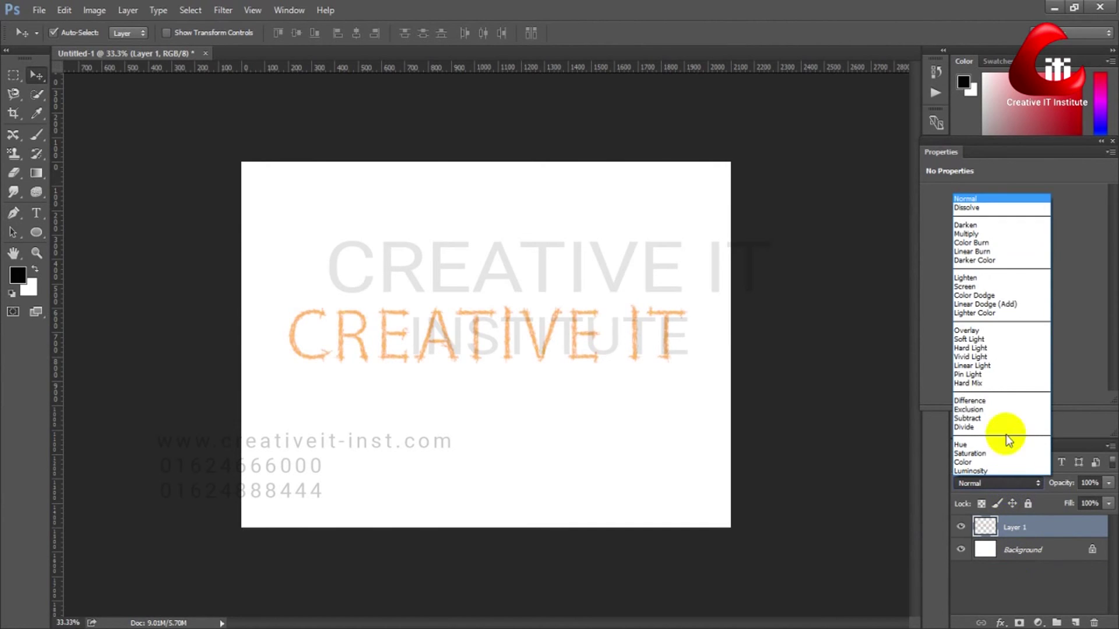
{"action": "left_click", "coordinate": [1002, 340]}
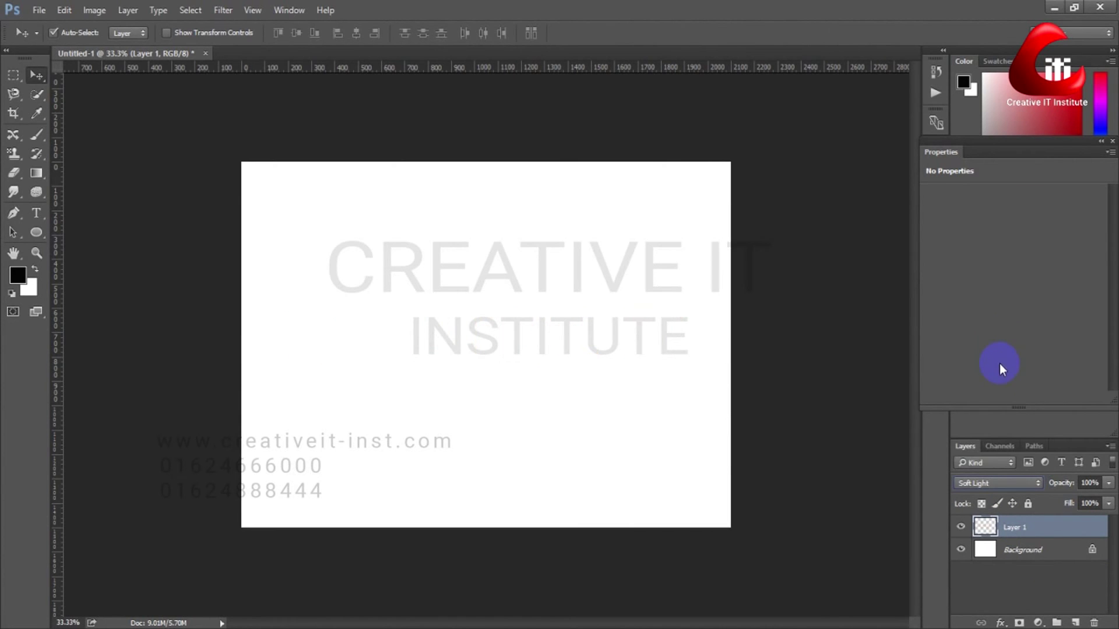
{"action": "left_click", "coordinate": [1011, 484]}
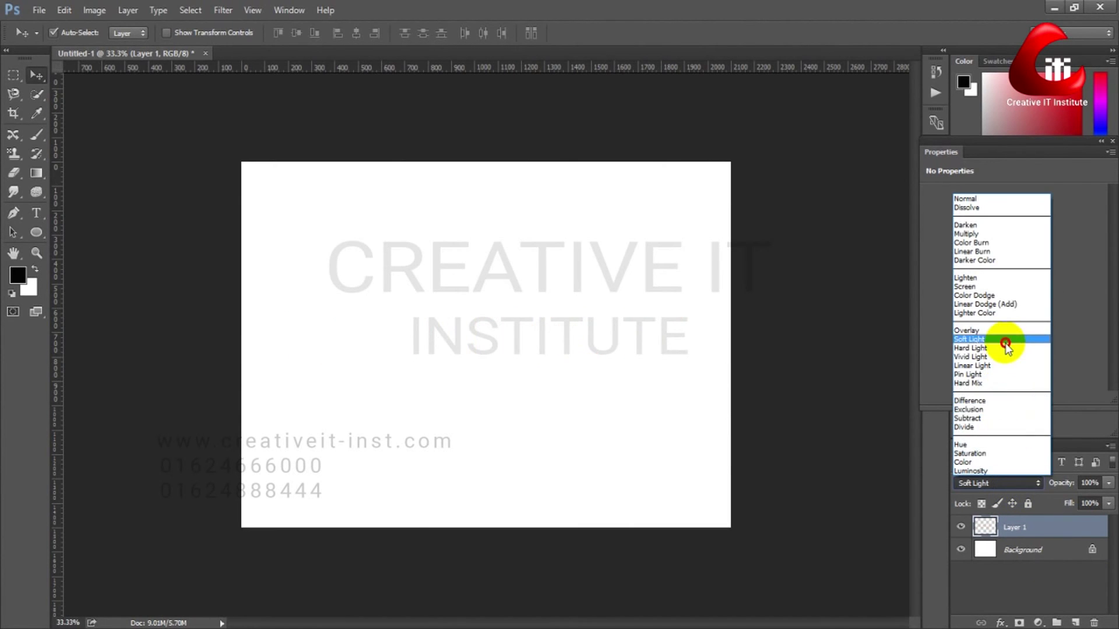
{"action": "left_click", "coordinate": [1000, 343]}
{"action": "left_click", "coordinate": [1022, 485]}
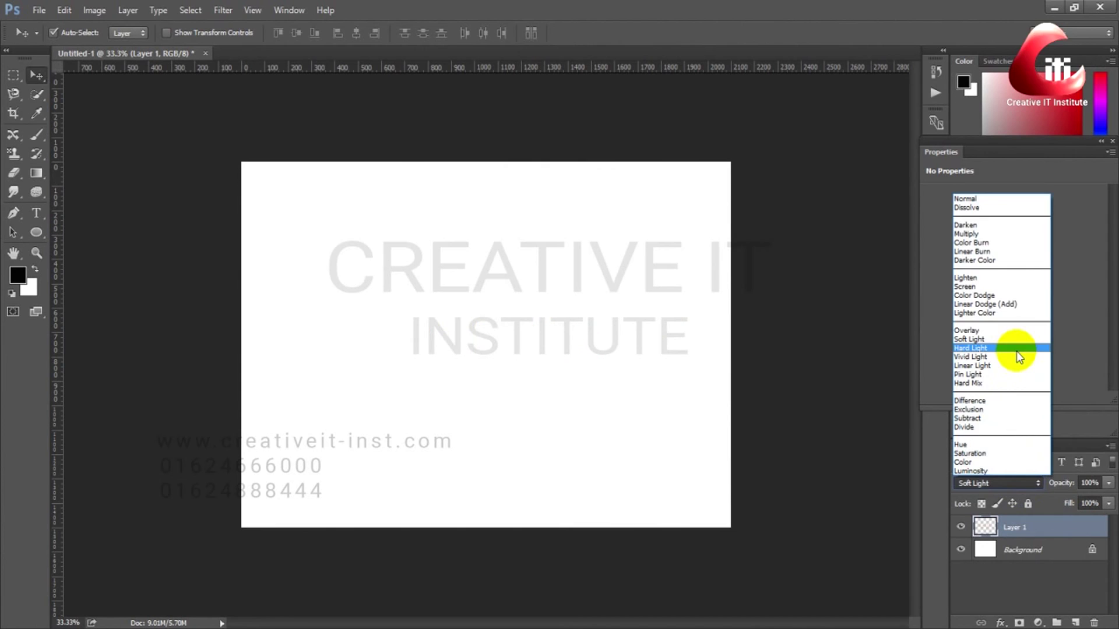
{"action": "left_click", "coordinate": [1015, 351]}
{"action": "left_click", "coordinate": [1024, 484]}
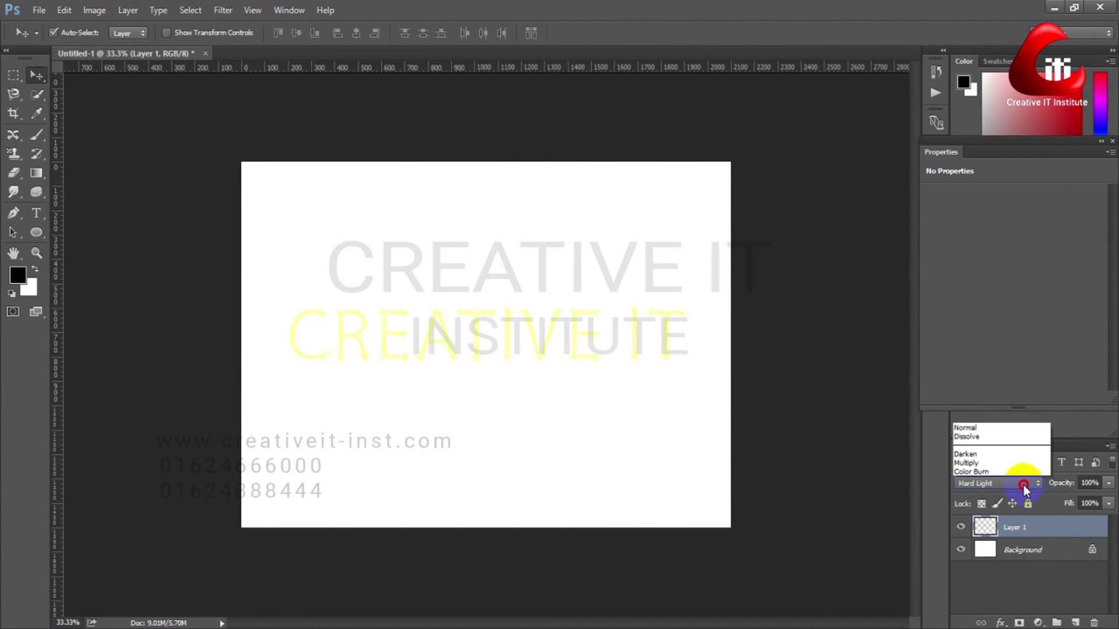
{"action": "left_click", "coordinate": [1001, 204]}
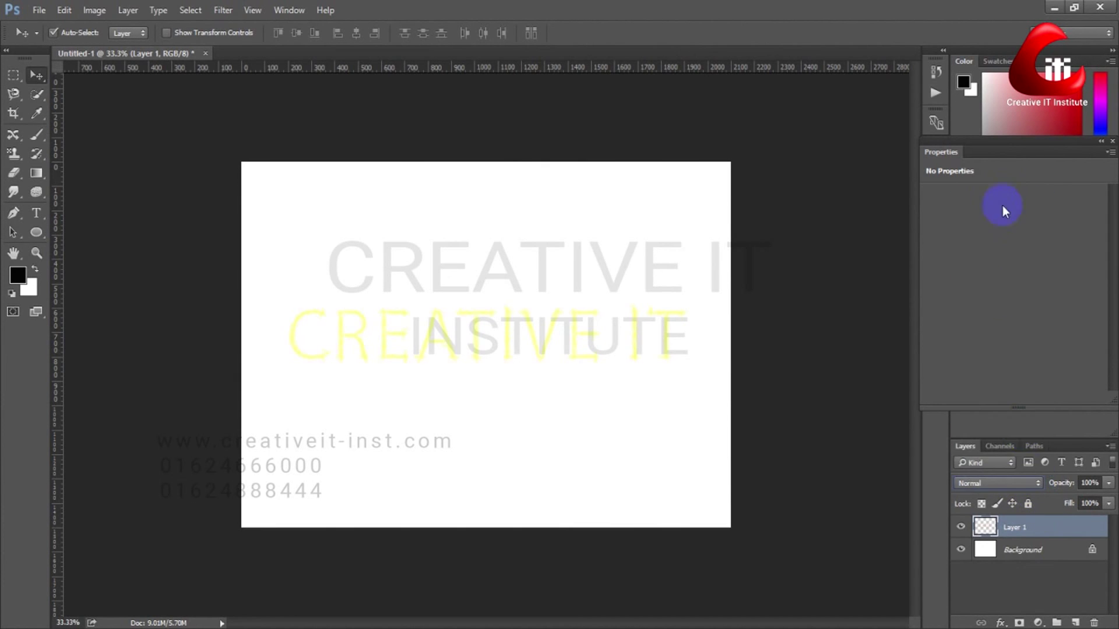
{"action": "left_click", "coordinate": [1046, 556]}
- Fill the Background with black and set Layer 1's blend mode to Hard Light
{"action": "key", "text": "alt+BackSpace"}
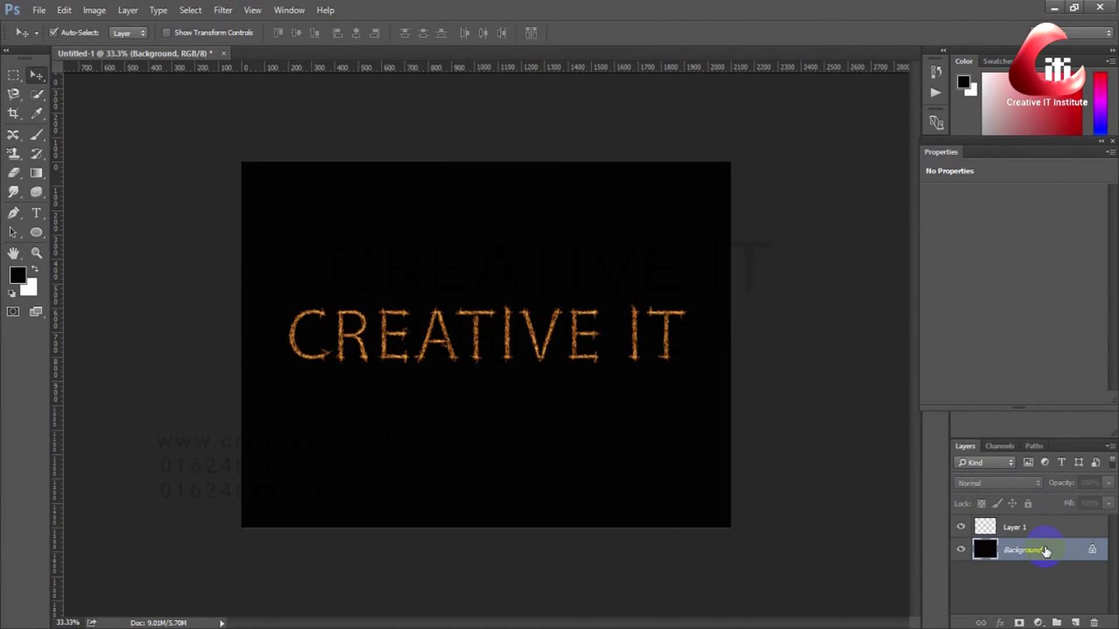
{"action": "left_click", "coordinate": [1015, 524]}
{"action": "left_click", "coordinate": [1006, 484]}
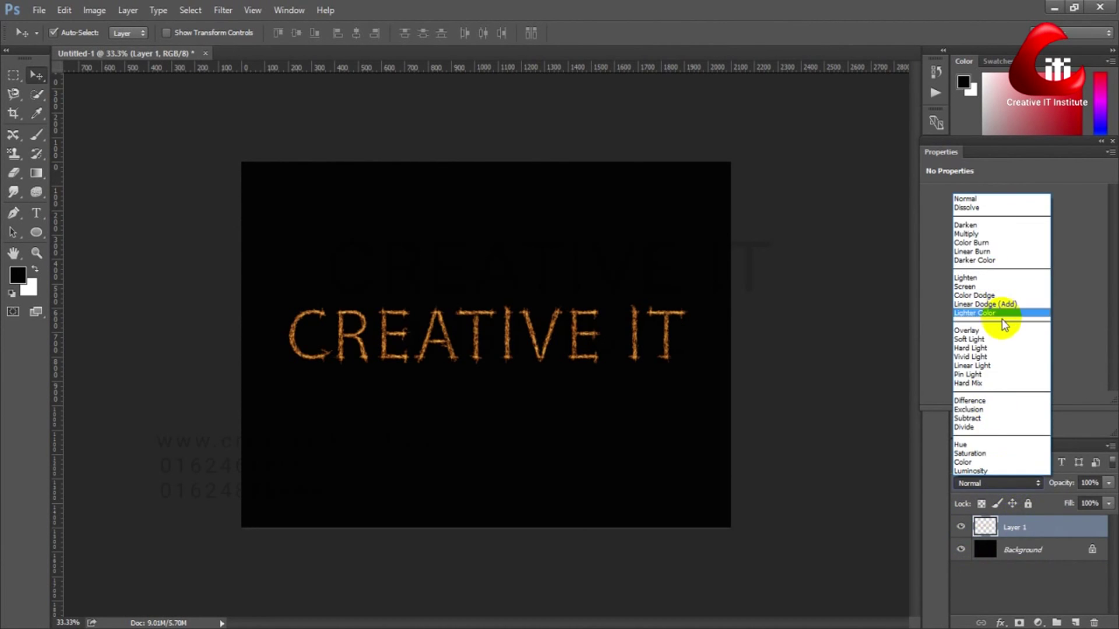
{"action": "left_click", "coordinate": [1001, 339]}
{"action": "left_click", "coordinate": [997, 483]}
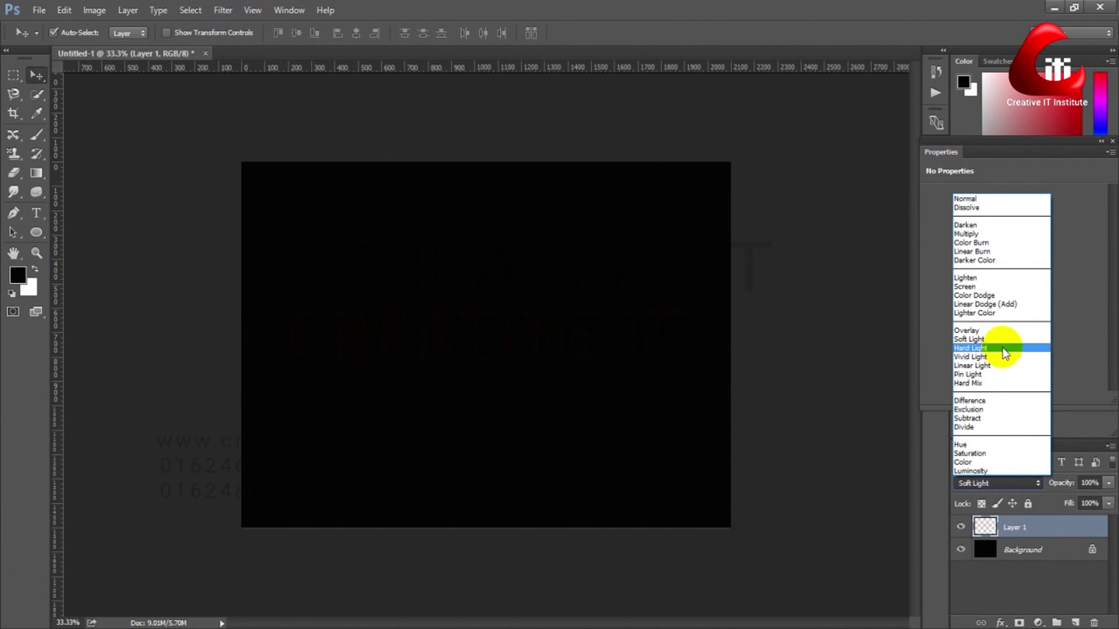
{"action": "left_click", "coordinate": [1003, 348]}
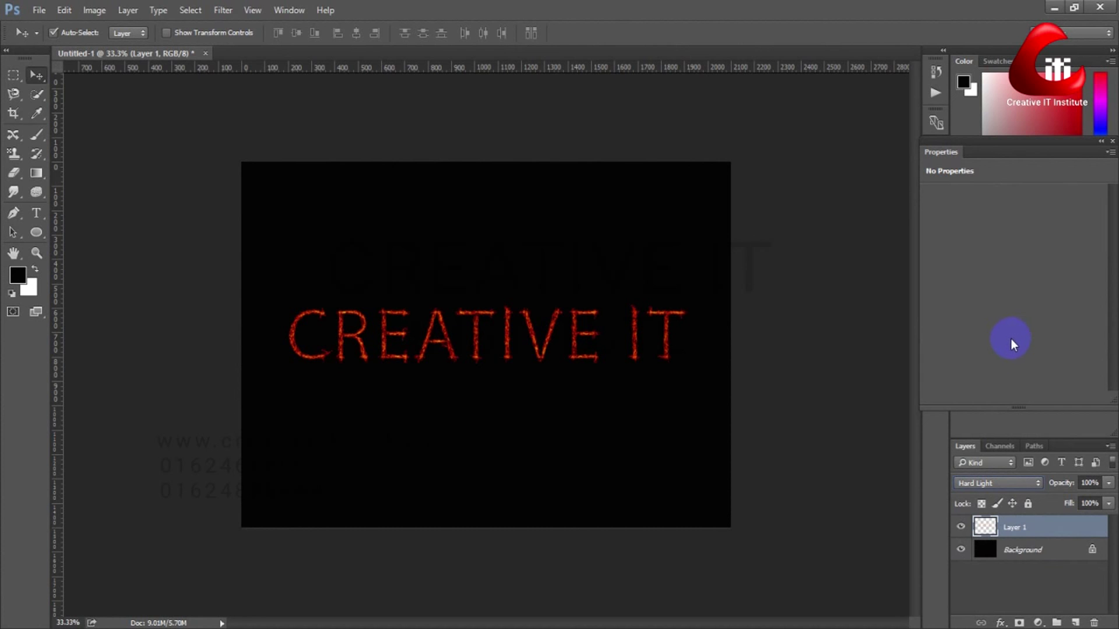